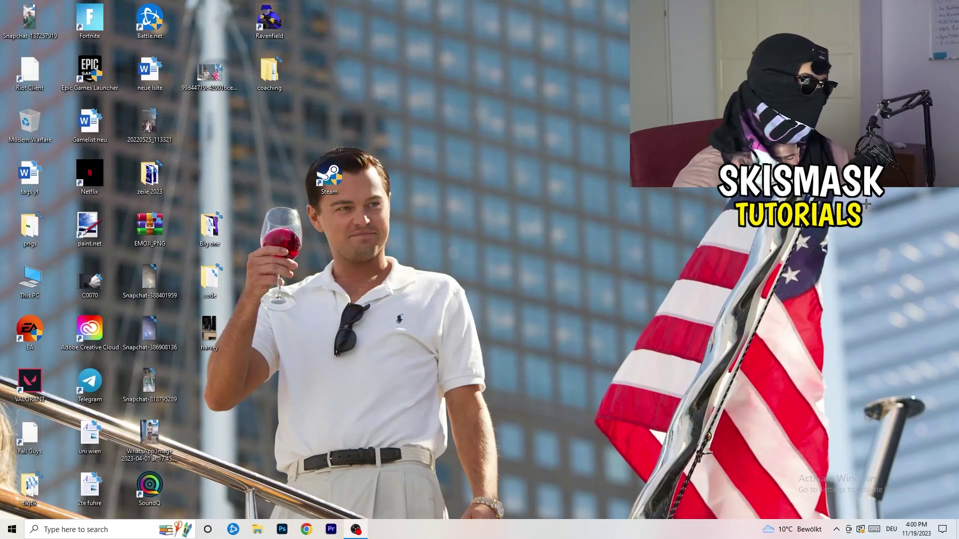
# Step: Open Windows Settings from Start and go to the Gaming section's Xbox Game Bar page
pyautogui.click(12, 529)
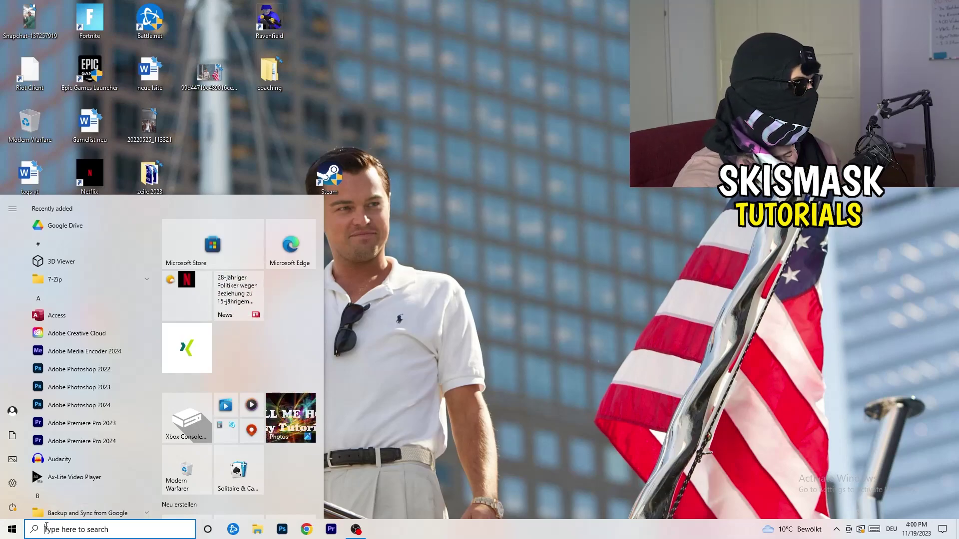
pyautogui.click(12, 483)
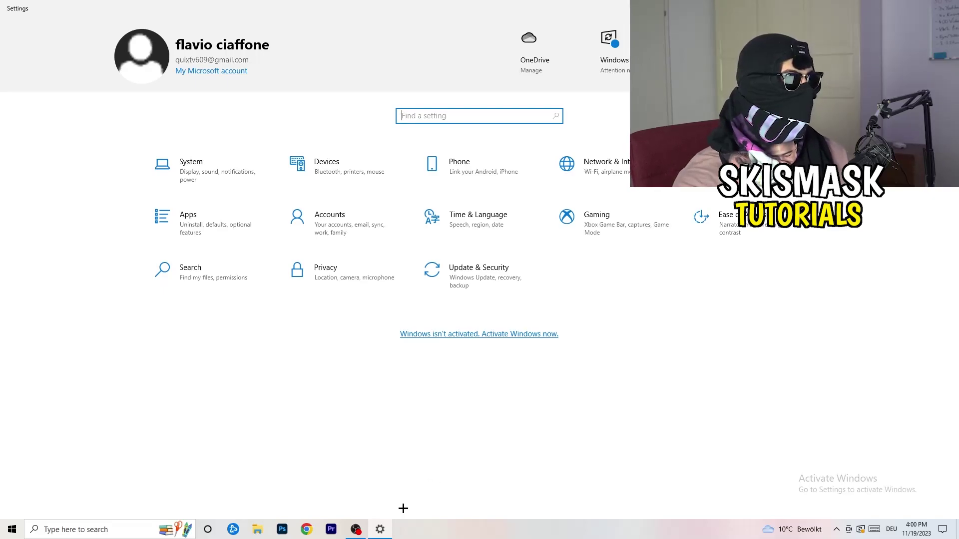
pyautogui.click(609, 225)
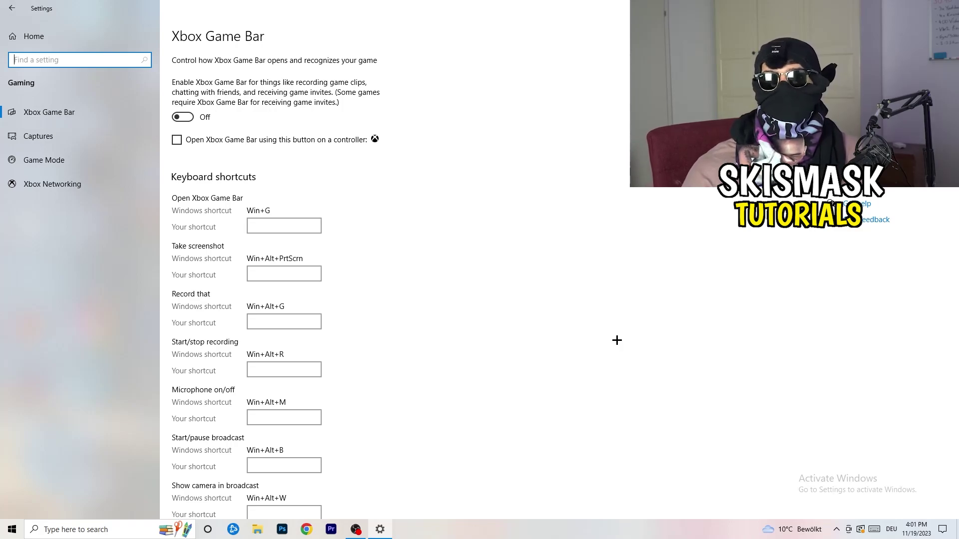
# Step: On the Captures page, leave maximum recording length at 2 hours with background recording off
pyautogui.click(80, 138)
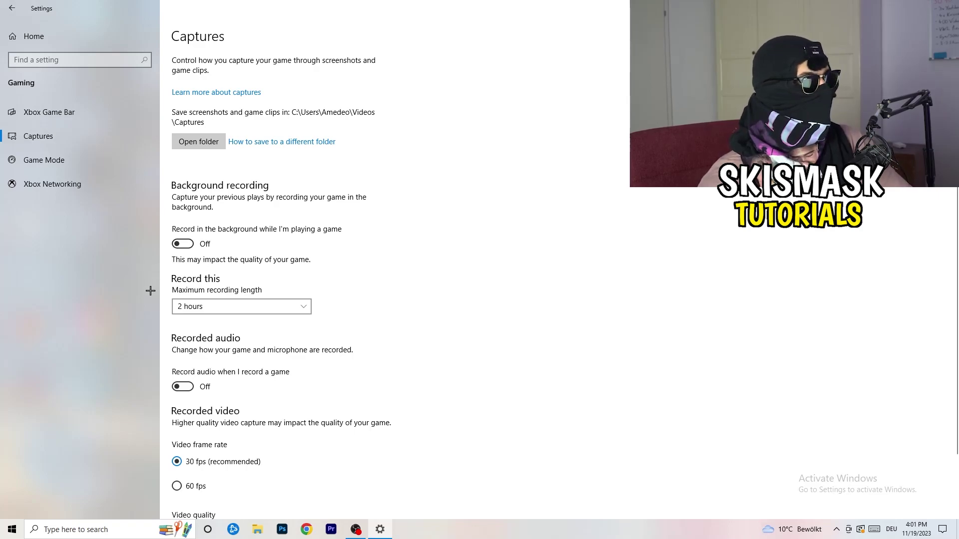
pyautogui.click(235, 308)
pyautogui.click(399, 273)
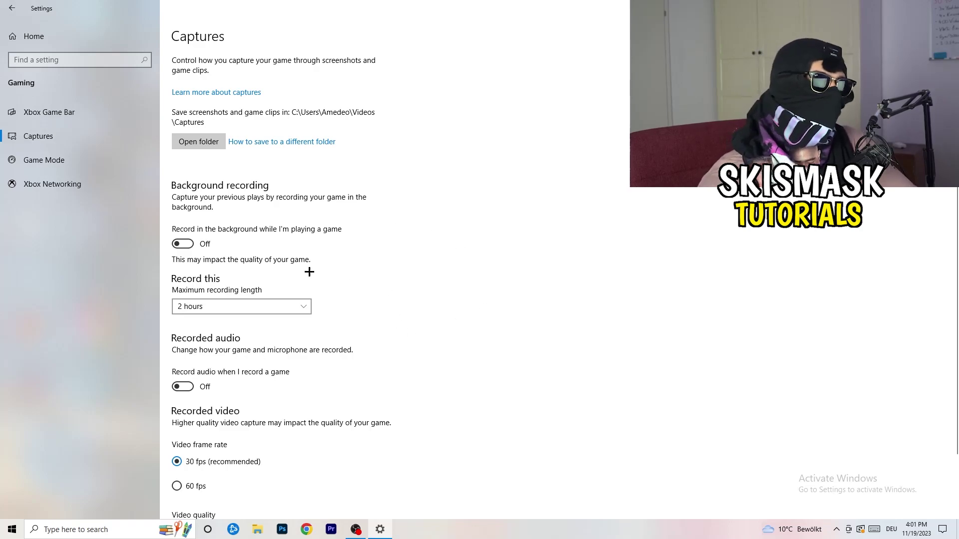
pyautogui.click(285, 305)
pyautogui.click(574, 302)
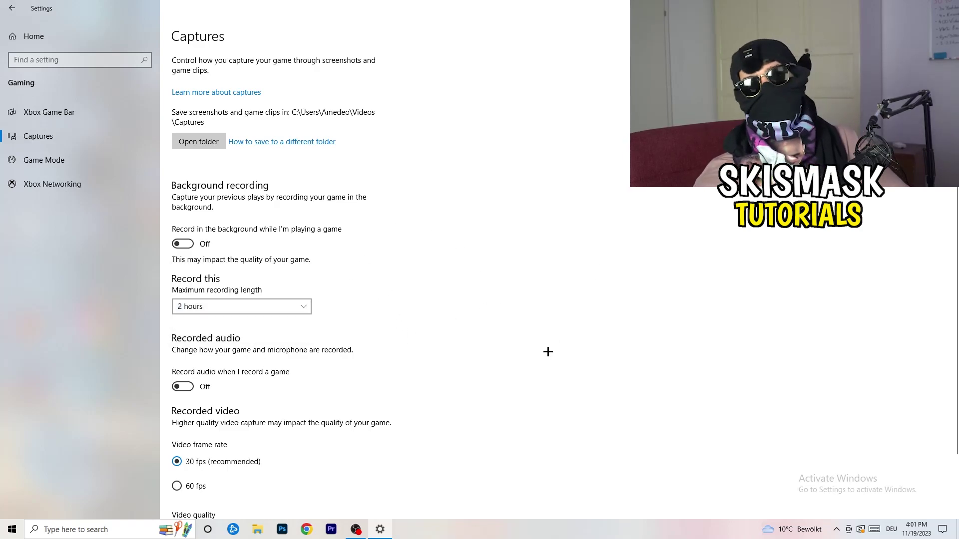
pyautogui.scroll(-2, 250, 339)
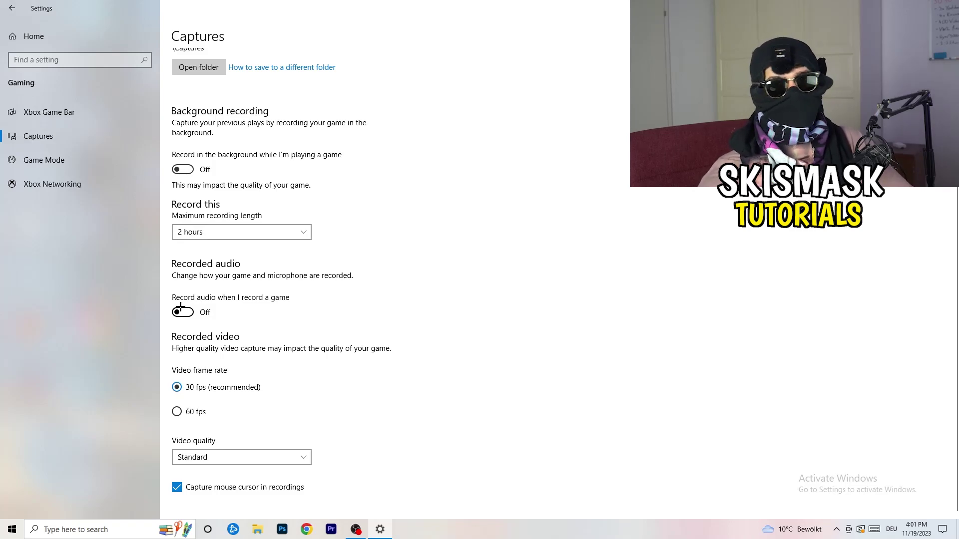
# Step: Confirm the Game Mode toggle is On, then close Settings
pyautogui.click(70, 158)
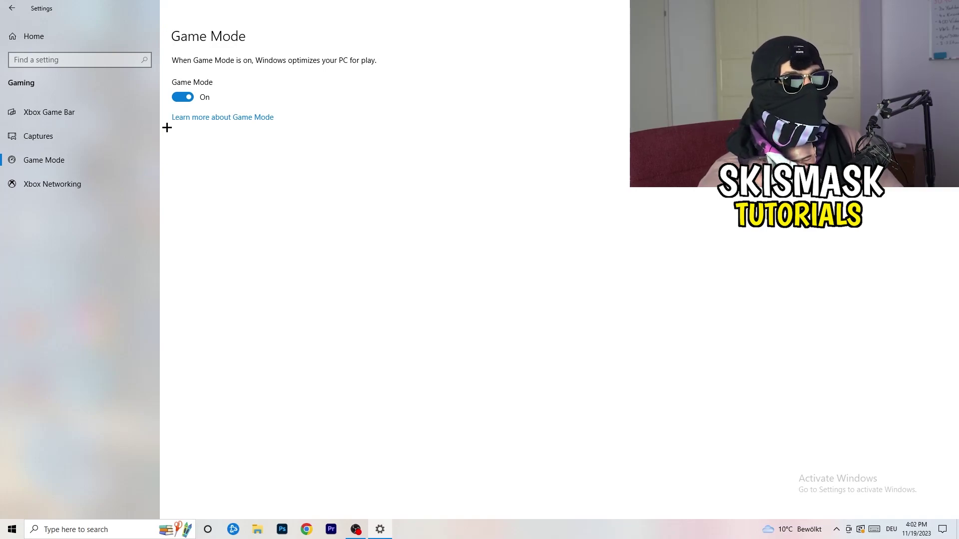
pyautogui.hotkey('alt', 'F4')
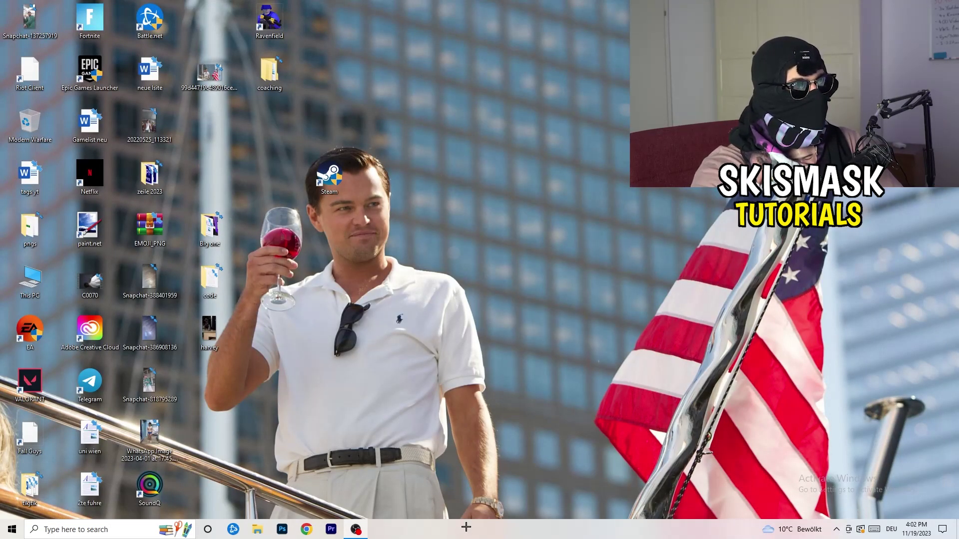
# Step: Open Task Manager from the taskbar and maximize it
pyautogui.moveTo(466, 527); pyautogui.dragTo(336, 468)
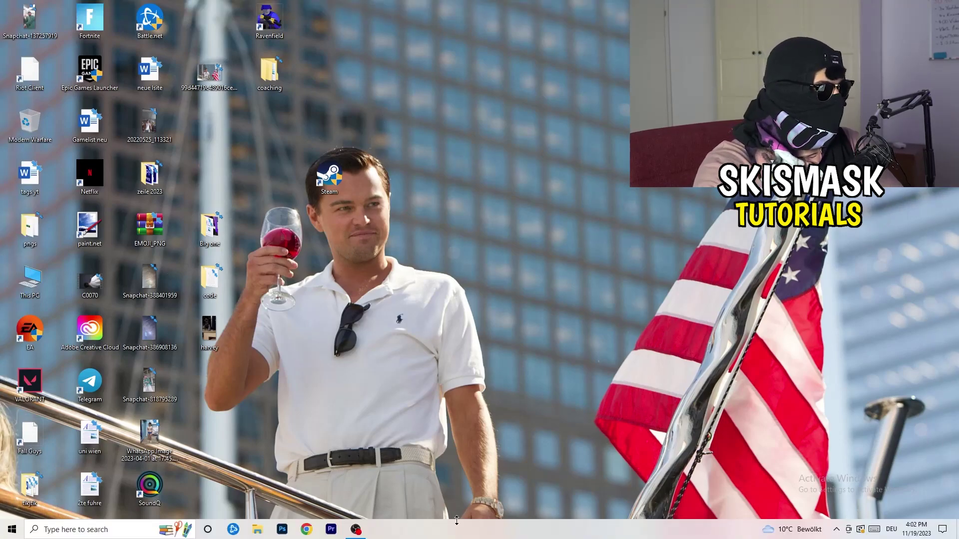
pyautogui.rightClick(494, 535)
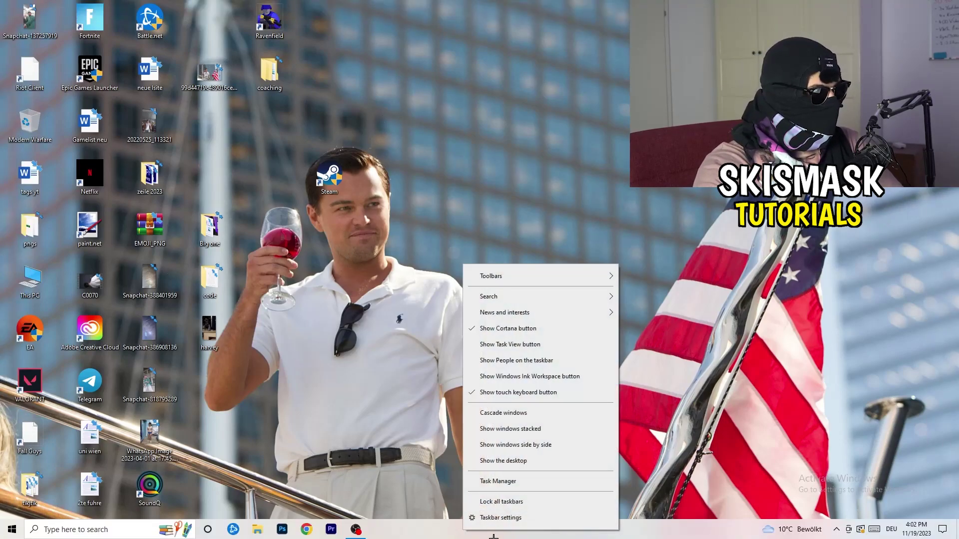
pyautogui.click(516, 483)
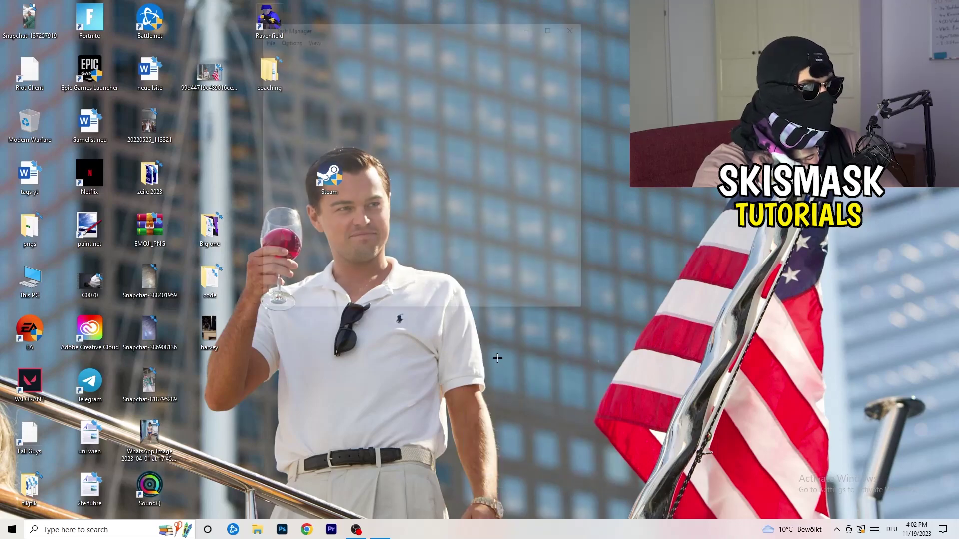
pyautogui.click(555, 25)
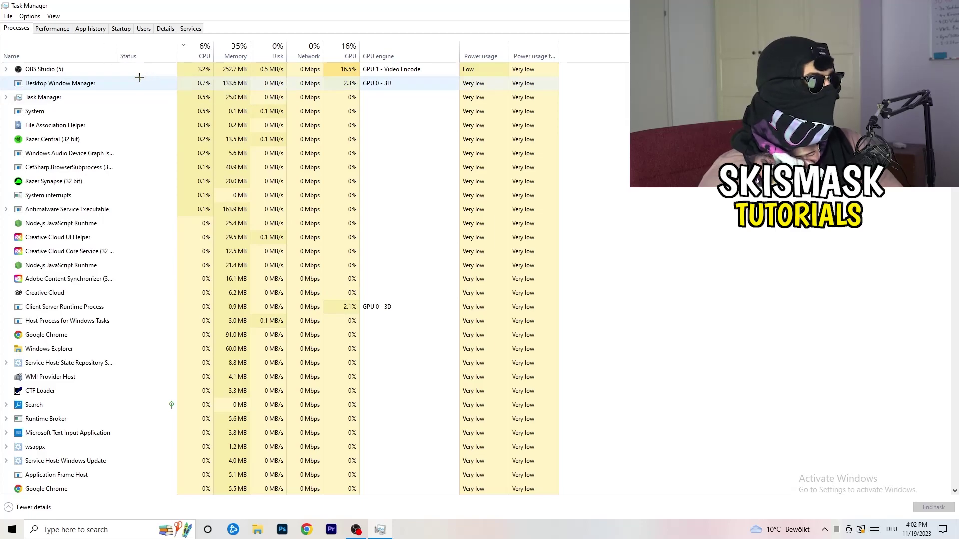
# Step: Sort processes by GPU, then by CPU, leaving OBS Studio running
pyautogui.click(204, 46)
pyautogui.click(348, 50)
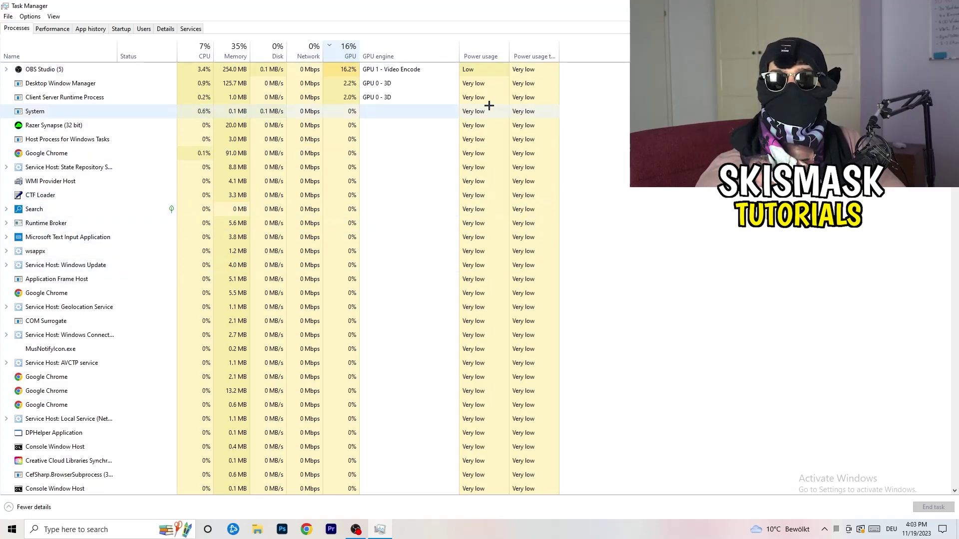
pyautogui.rightClick(348, 69)
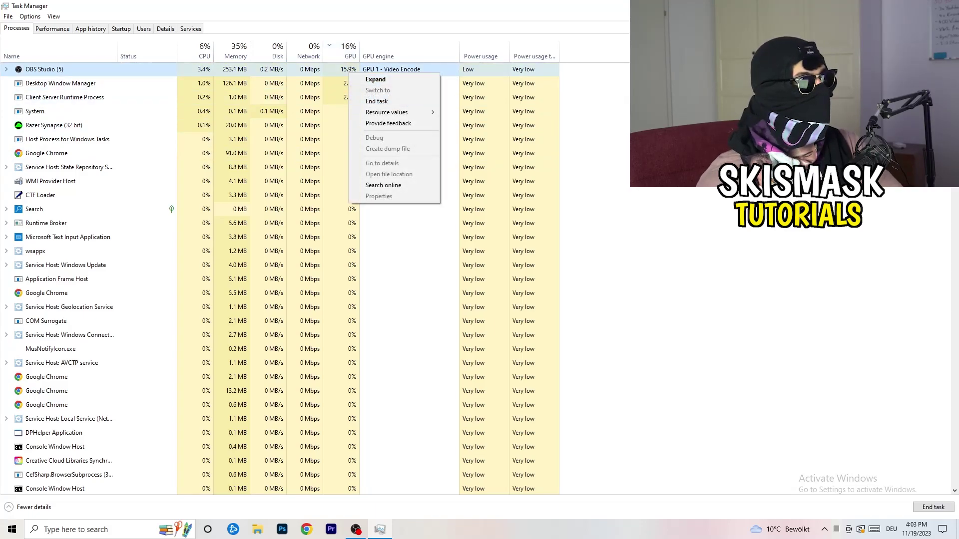
pyautogui.click(608, 121)
pyautogui.click(202, 49)
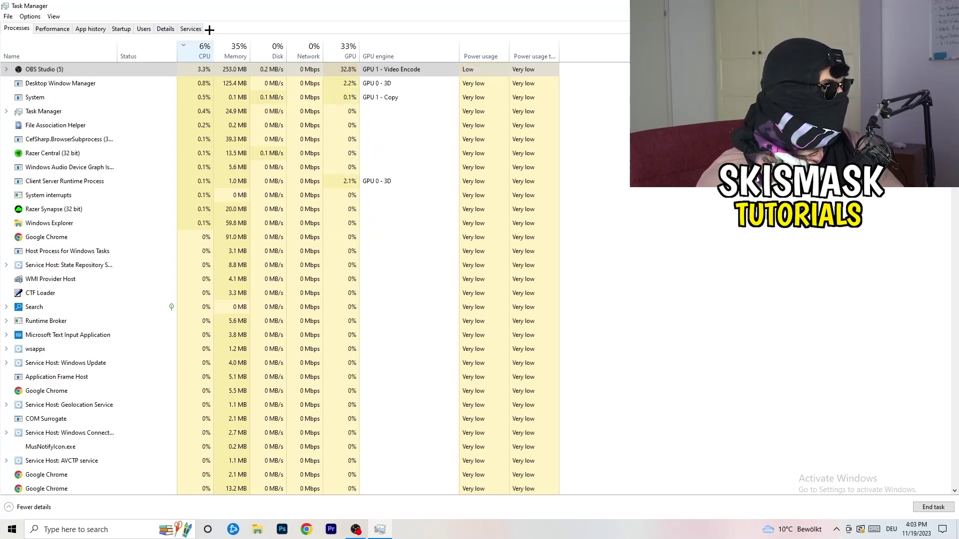
# Step: Review Set priority options for Creative Cloud process 11676 in Details, then view the Startup apps
pyautogui.click(165, 28)
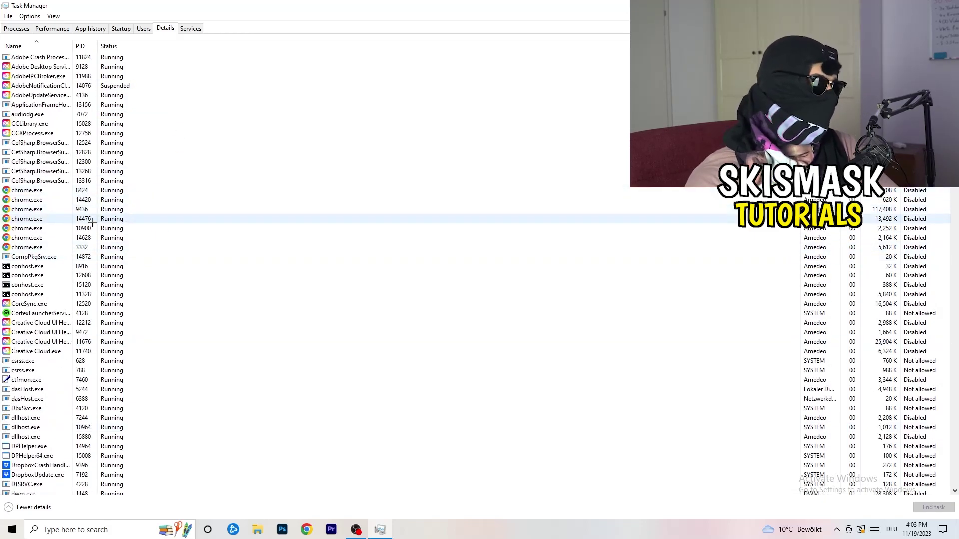
pyautogui.scroll(-3, 80, 252)
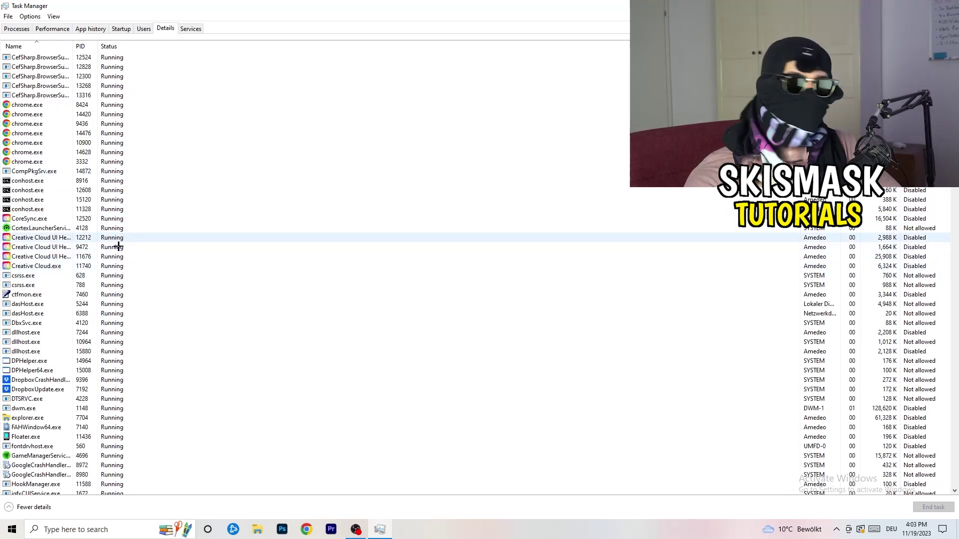
pyautogui.rightClick(41, 257)
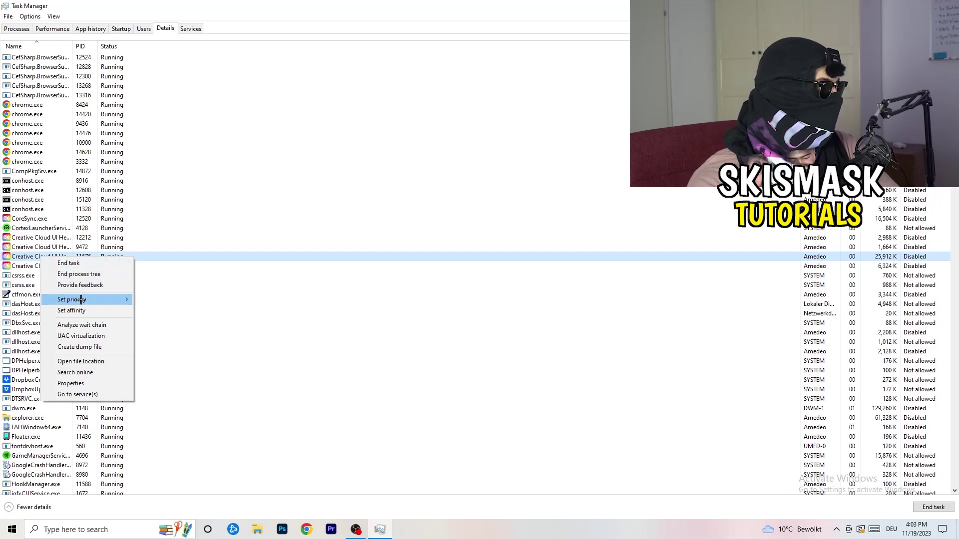
pyautogui.moveTo(81, 299)
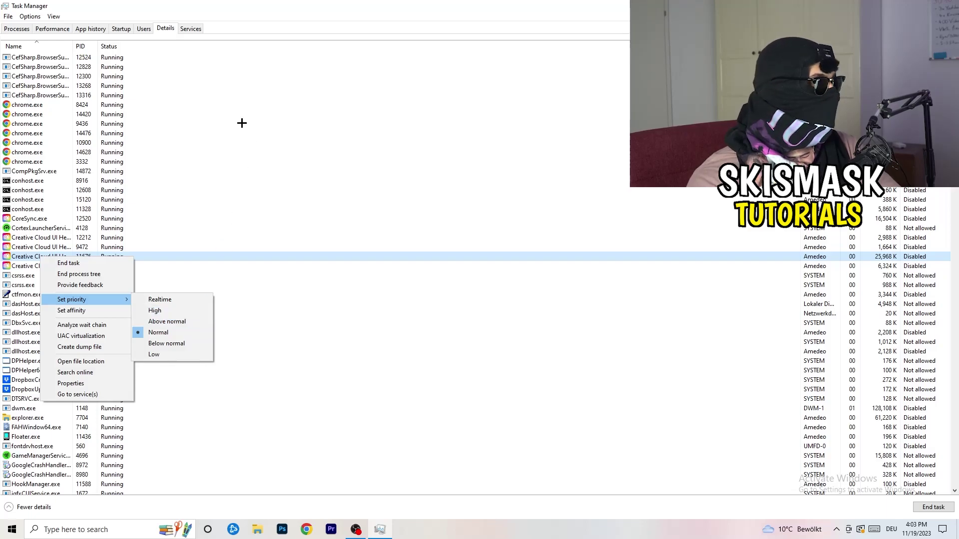
pyautogui.click(129, 31)
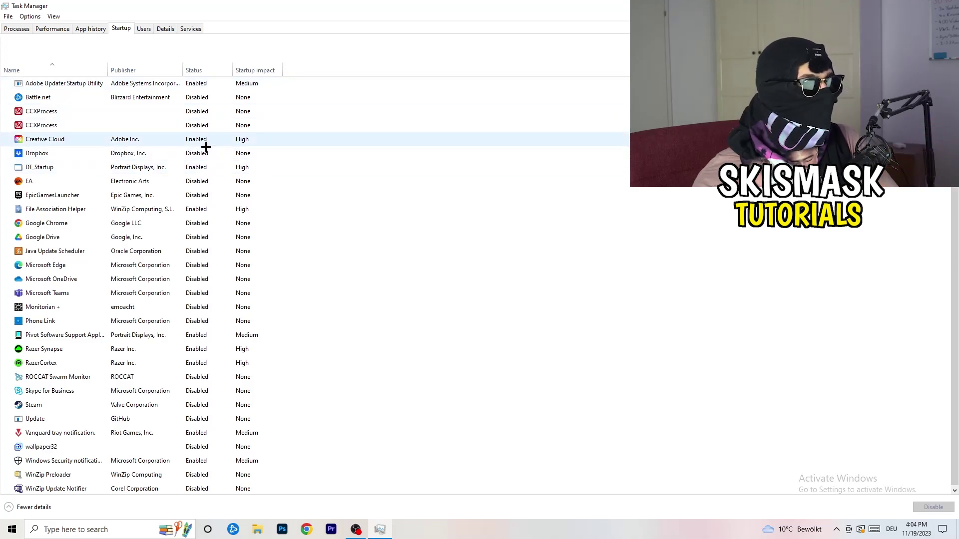
# Step: Leave DT_Startup unchanged, close Task Manager, and bring up Windows search
pyautogui.rightClick(219, 167)
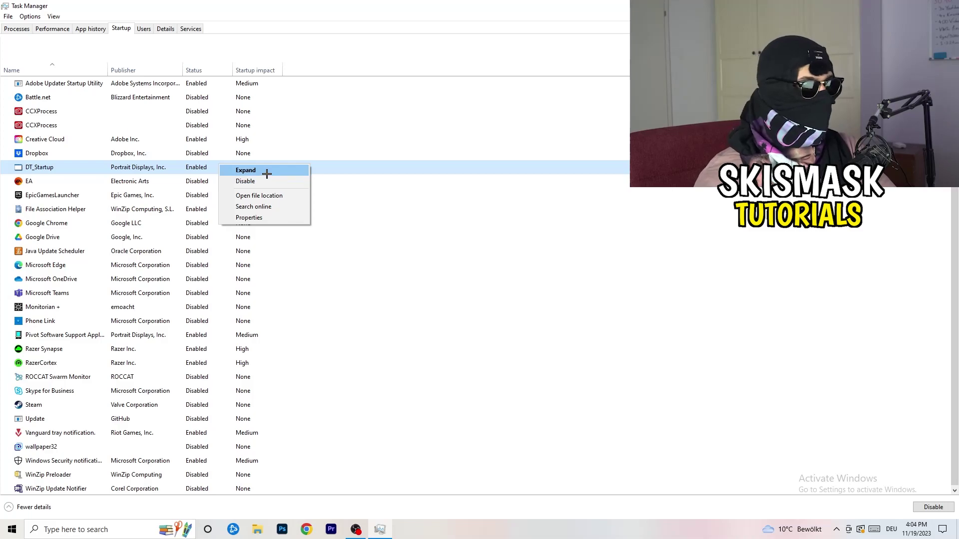
pyautogui.press('Escape')
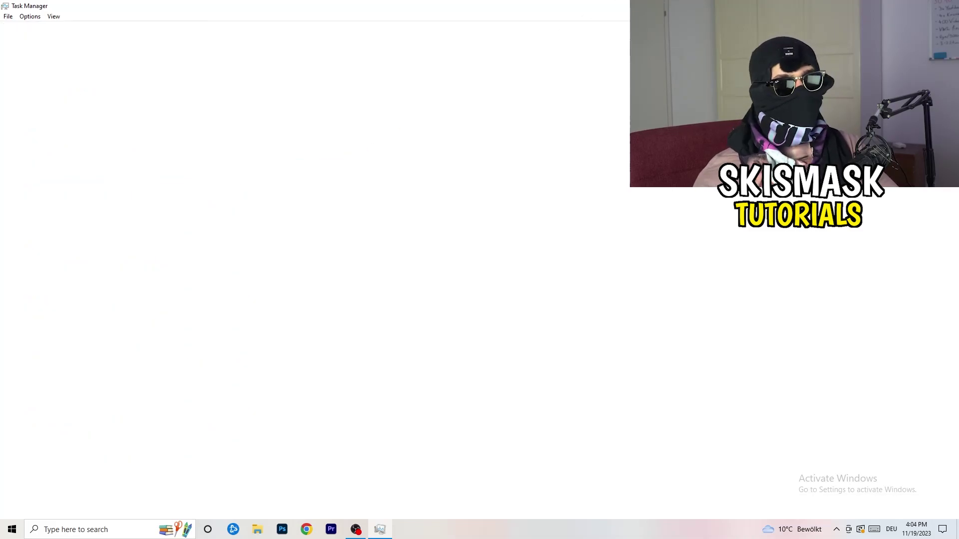
pyautogui.hotkey('alt', 'F4')
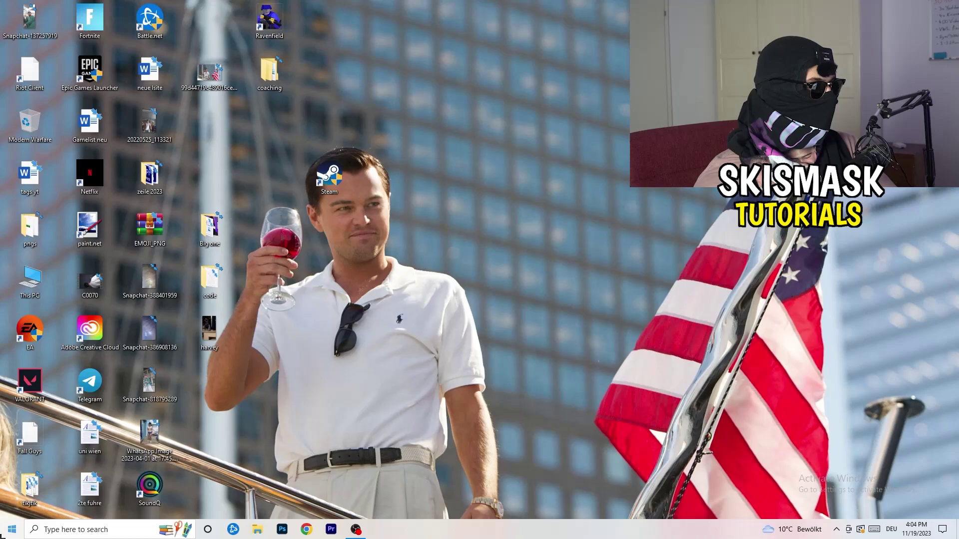
pyautogui.press('super')
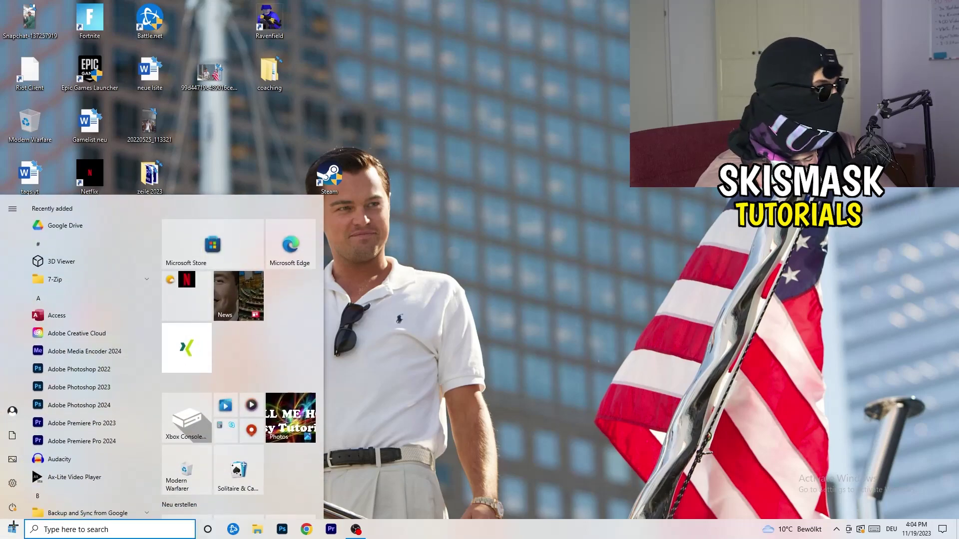
# Step: In System Display settings, keep scaling at 100% with 1920 × 1080 resolution
pyautogui.click(13, 485)
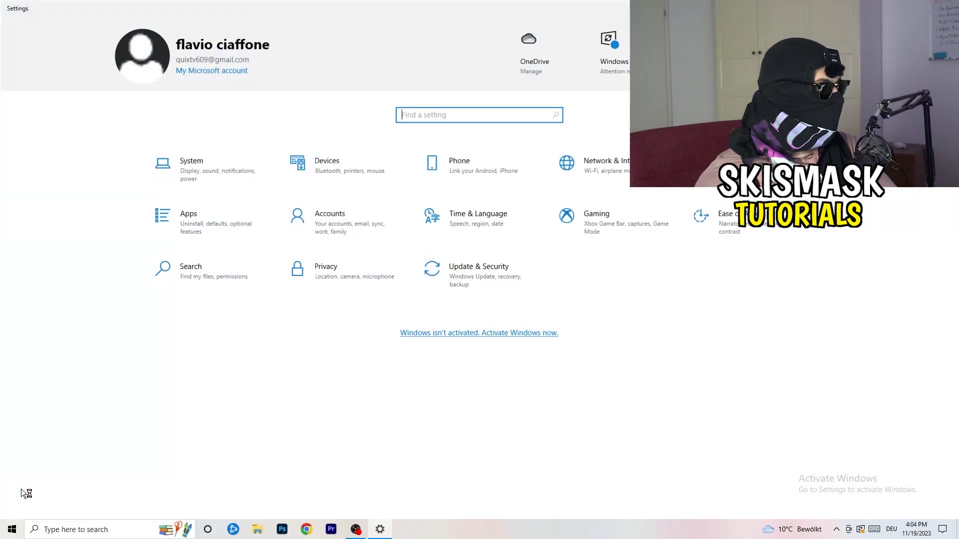
pyautogui.click(220, 161)
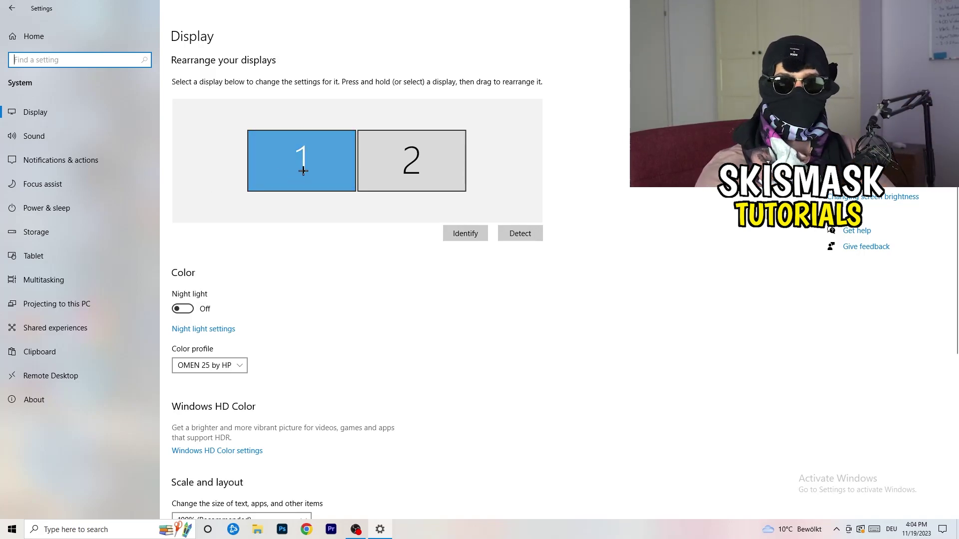
pyautogui.scroll(-2, 349, 182)
pyautogui.scroll(-3, 349, 183)
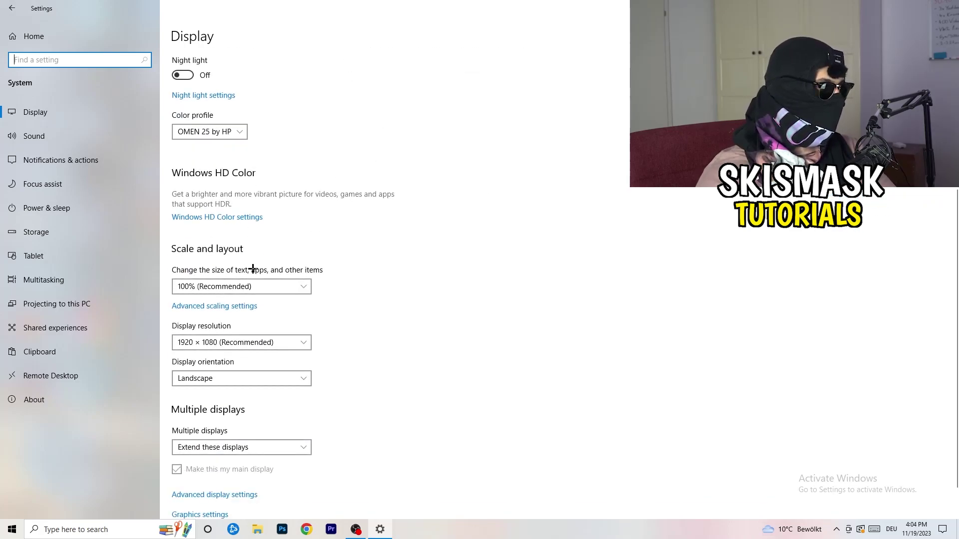
pyautogui.click(274, 291)
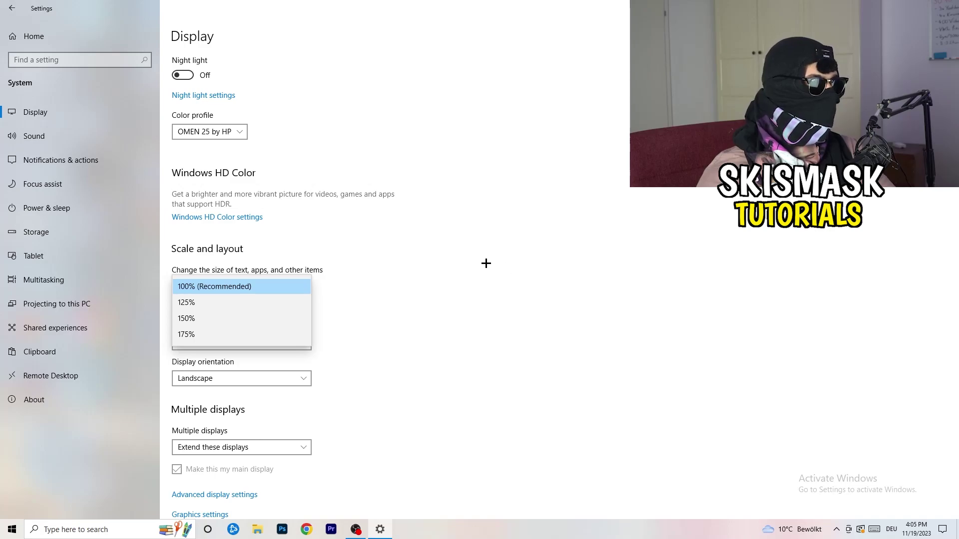
pyautogui.scroll(-2, 406, 274)
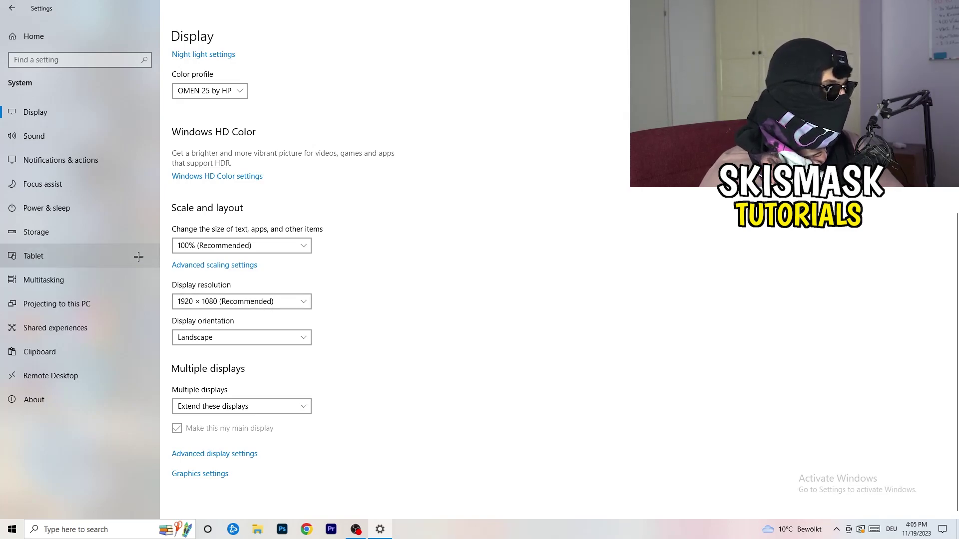
# Step: Review the additional power plans in Power Options, keep Balanced, and close the window
pyautogui.click(74, 211)
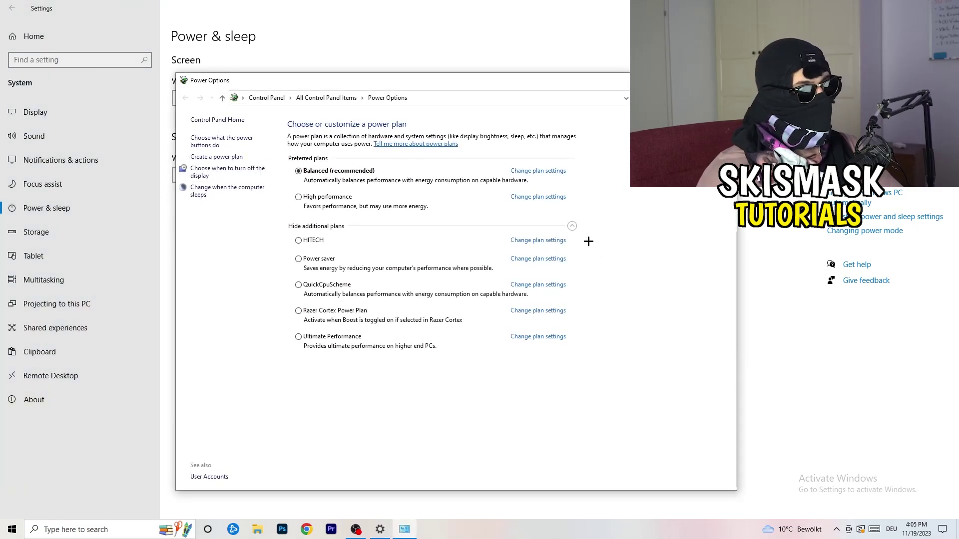
pyautogui.click(572, 228)
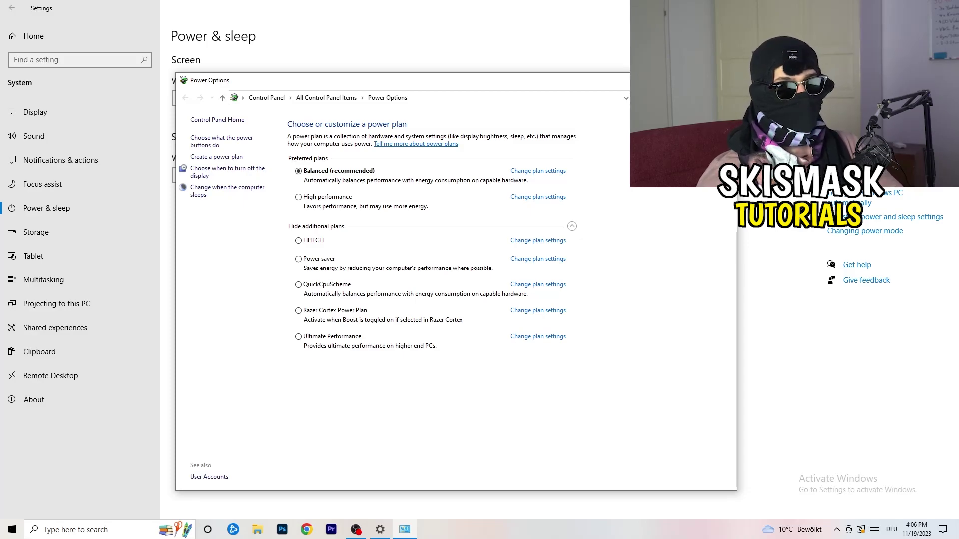
pyautogui.hotkey('alt', 'F4')
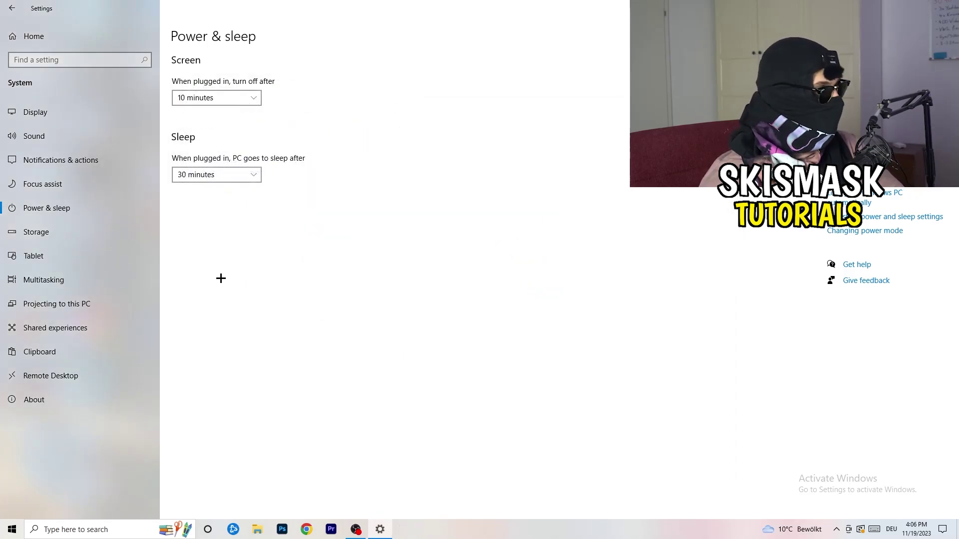
# Step: Set Storage Sense to run every week and delete unused temporary files
pyautogui.click(66, 239)
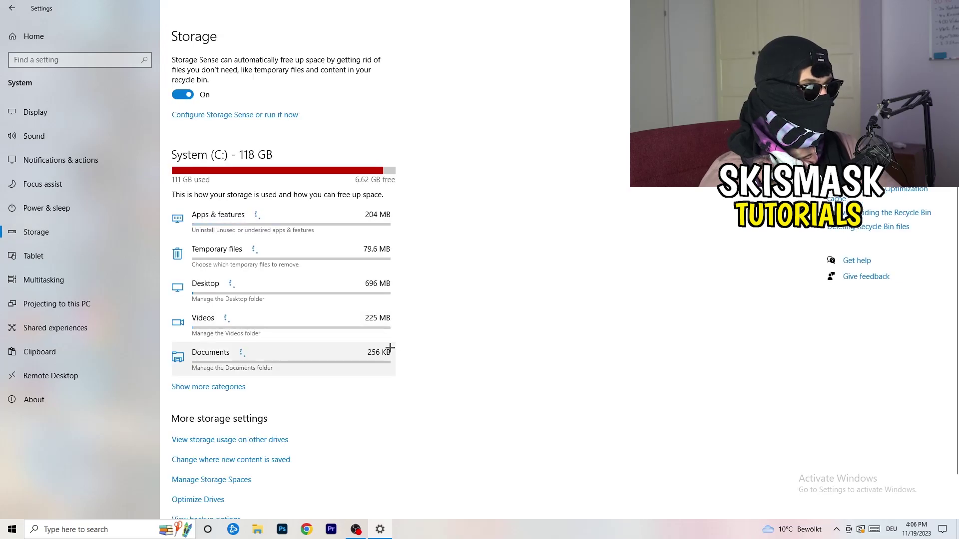
pyautogui.click(241, 120)
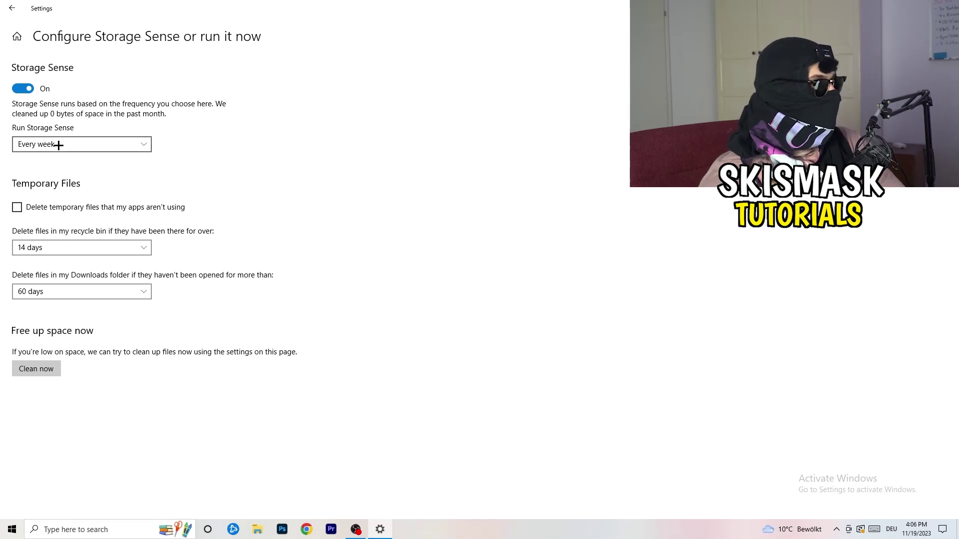
pyautogui.click(150, 147)
pyautogui.click(150, 146)
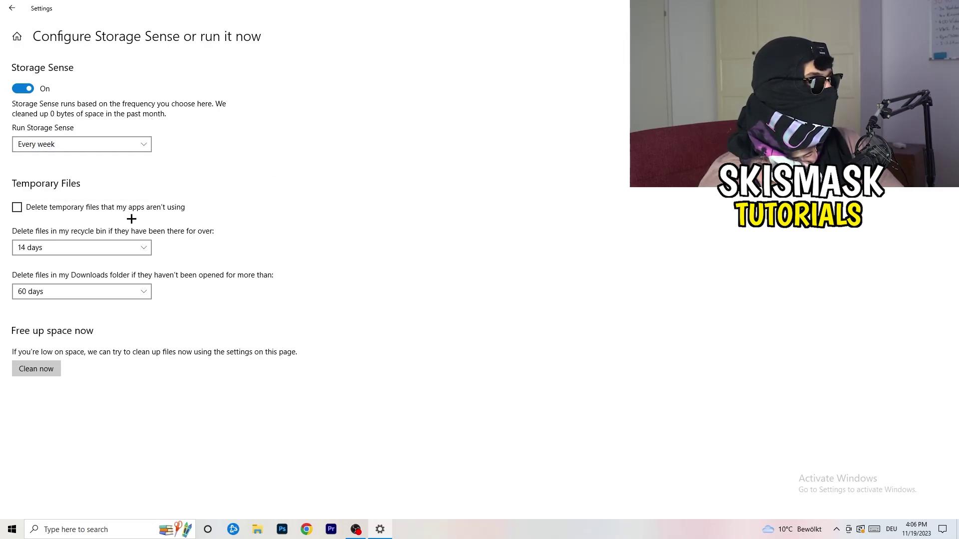
pyautogui.click(58, 208)
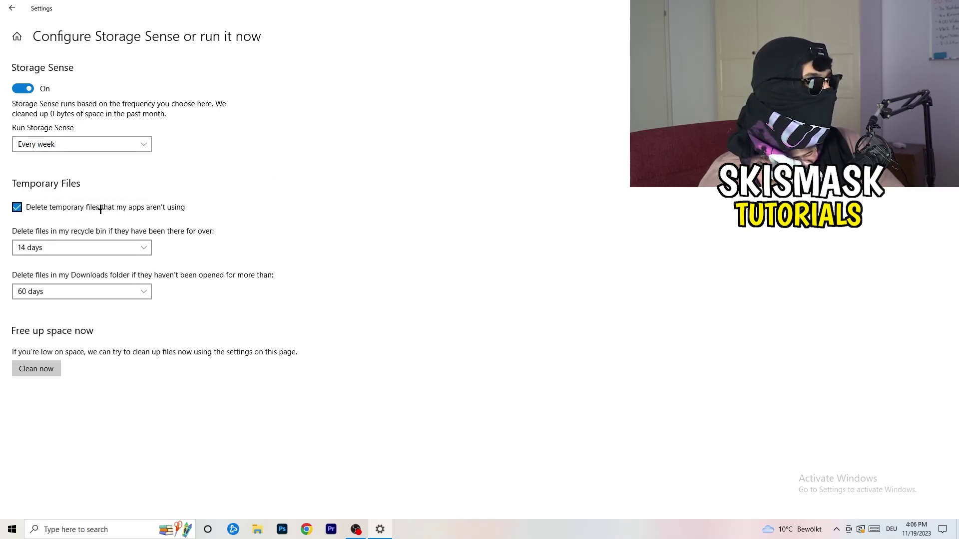
# Step: Keep recycle bin cleanup at 14 days and Downloads at 60 days, then return to Settings home
pyautogui.click(74, 248)
pyautogui.click(218, 216)
pyautogui.click(148, 248)
pyautogui.click(398, 190)
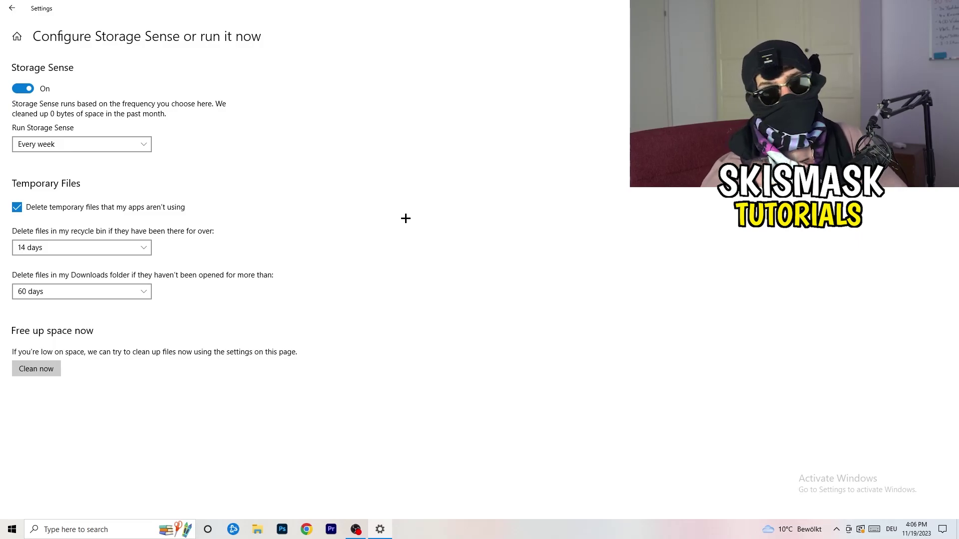
pyautogui.click(88, 292)
pyautogui.click(376, 240)
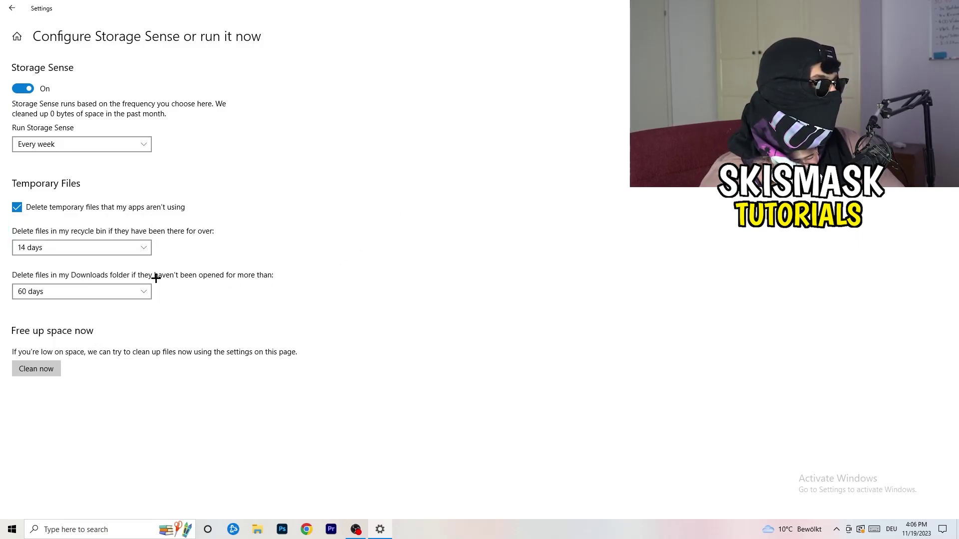
pyautogui.click(100, 299)
pyautogui.click(471, 243)
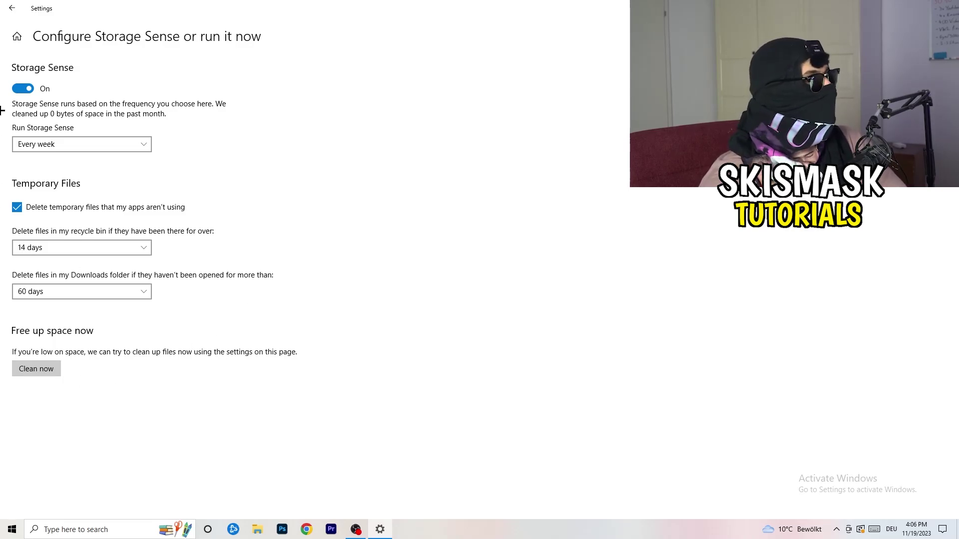
pyautogui.click(11, 8)
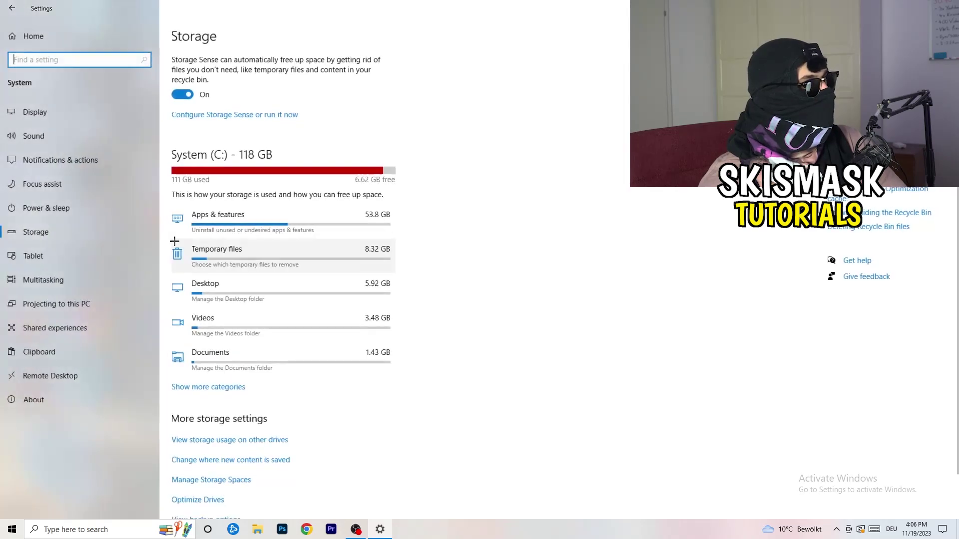
pyautogui.click(2, 10)
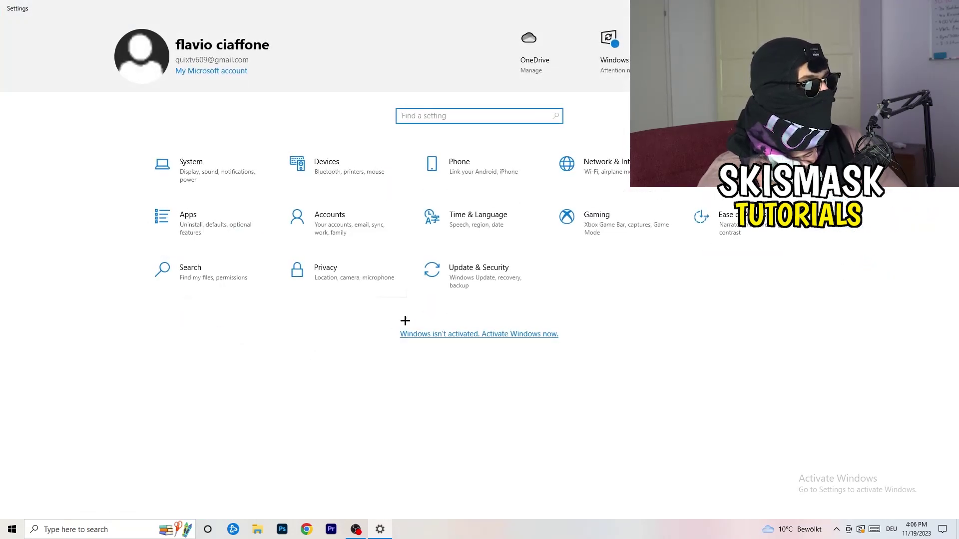
# Step: Check the pending restart status in Windows Update, then close Settings
pyautogui.click(472, 282)
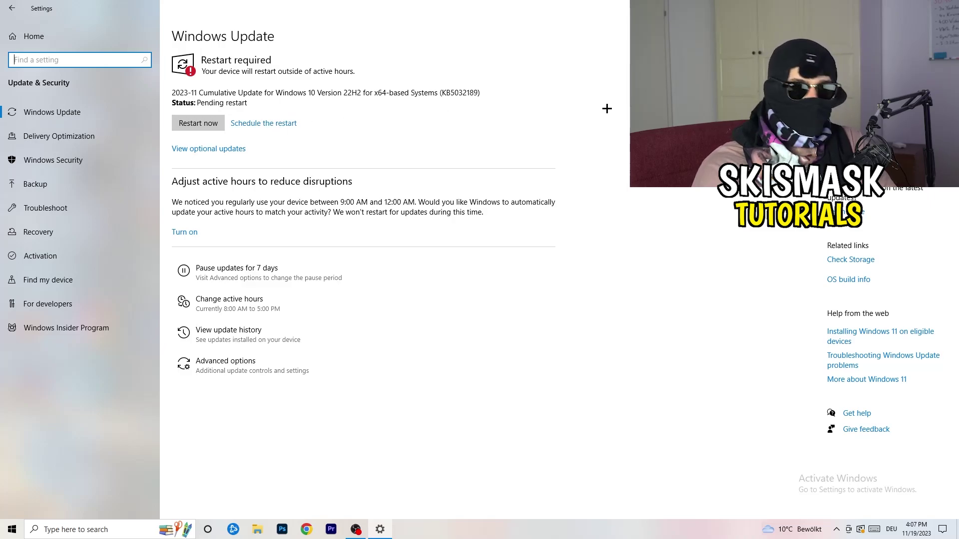
pyautogui.hotkey('alt', 'F4')
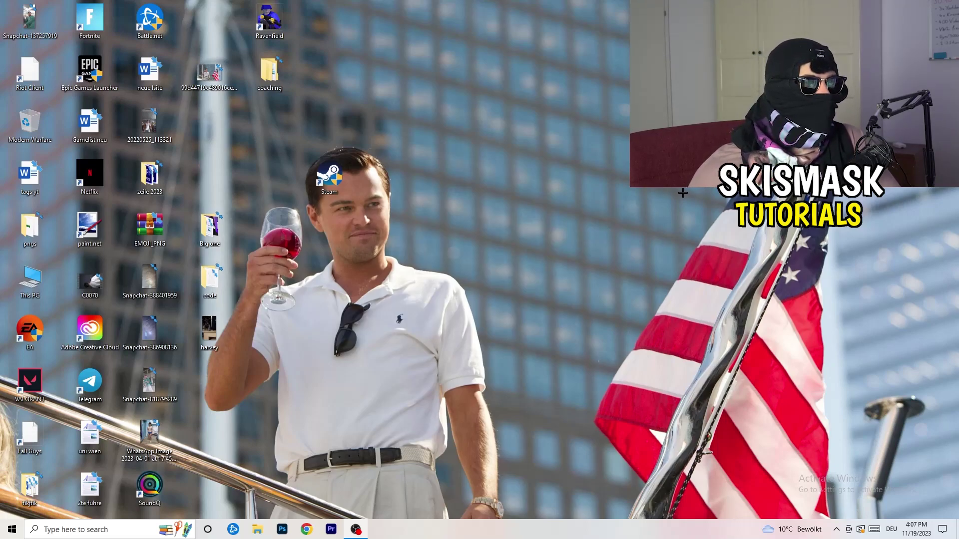
pyautogui.rightClick(580, 211)
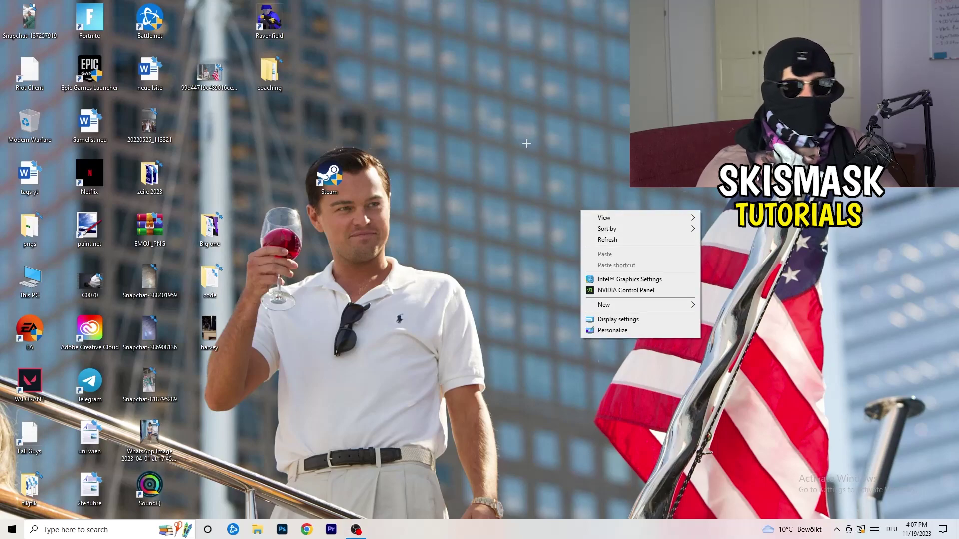
pyautogui.click(640, 291)
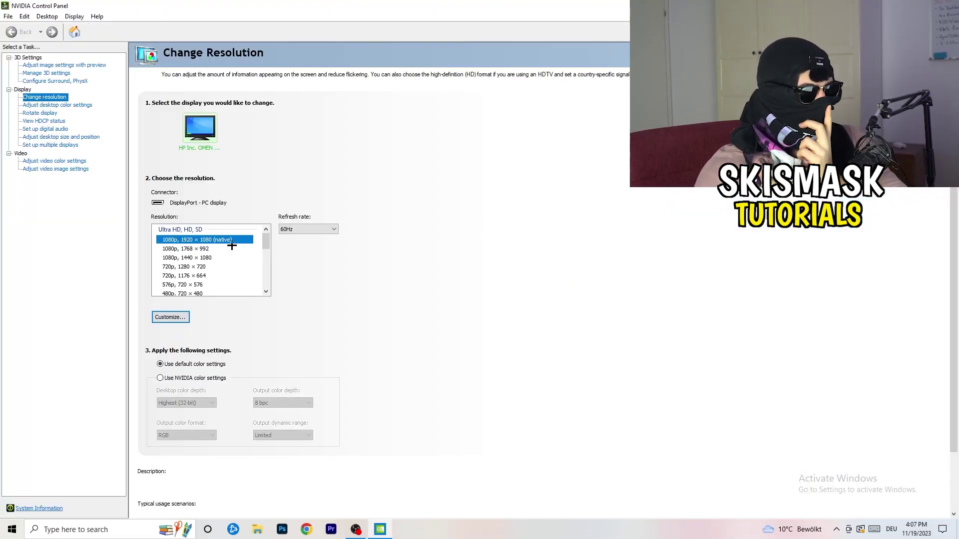
pyautogui.moveTo(231, 245)
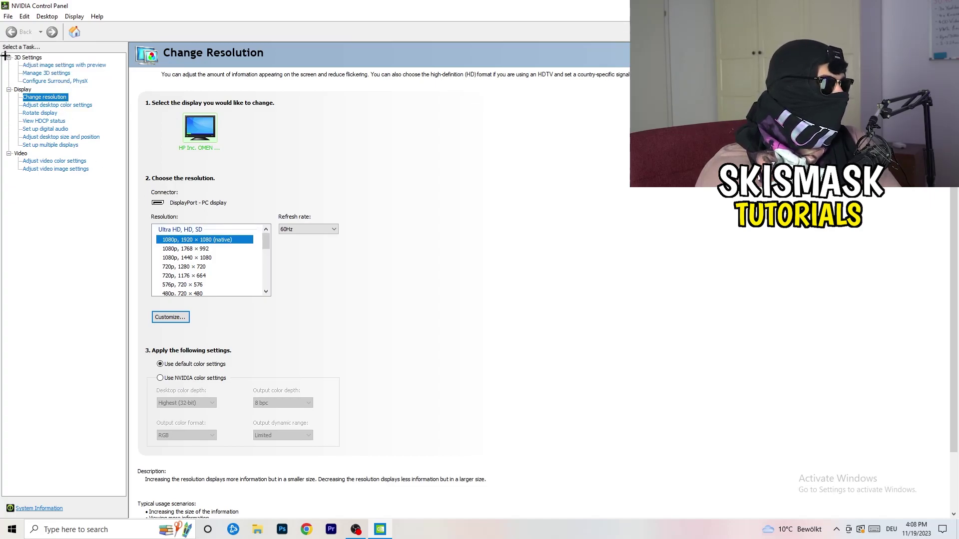
pyautogui.click(50, 65)
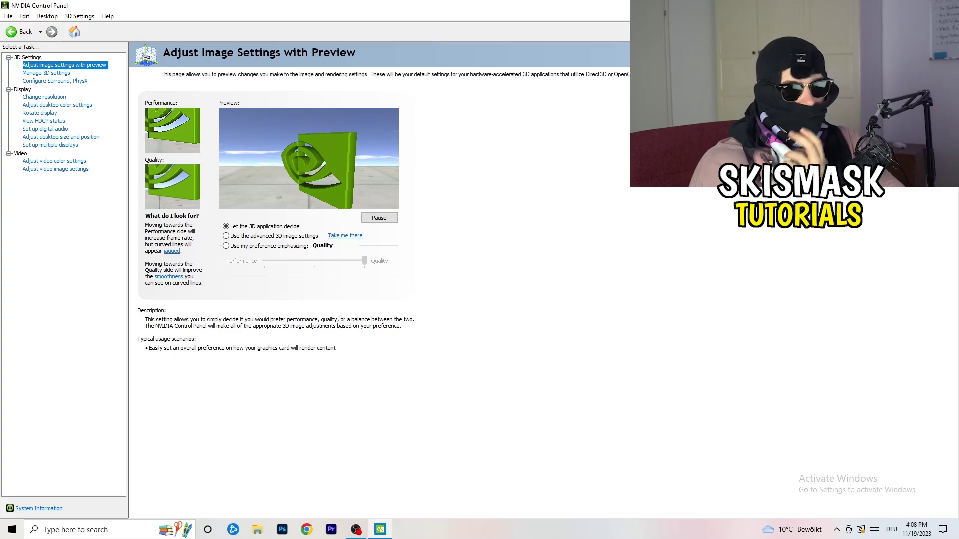
pyautogui.hotkey('alt', 'F4')
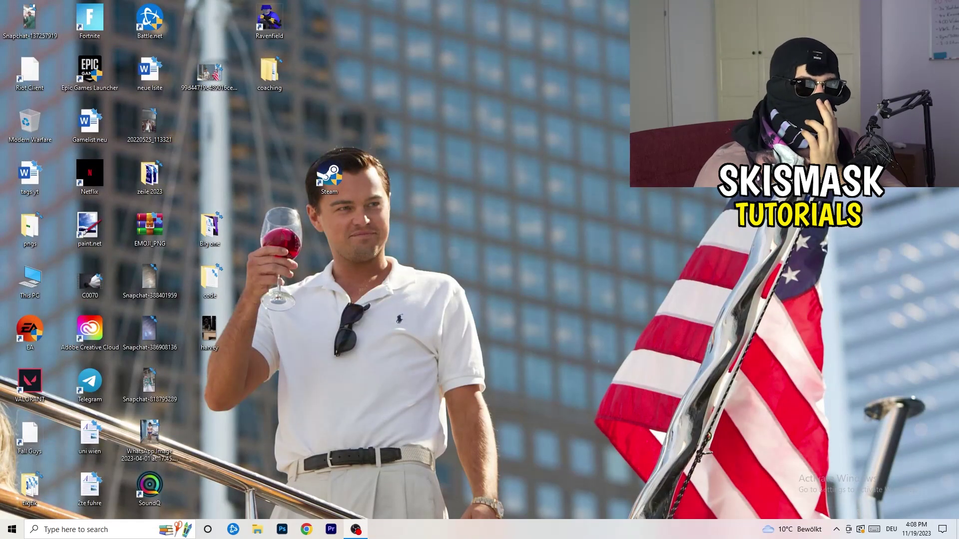